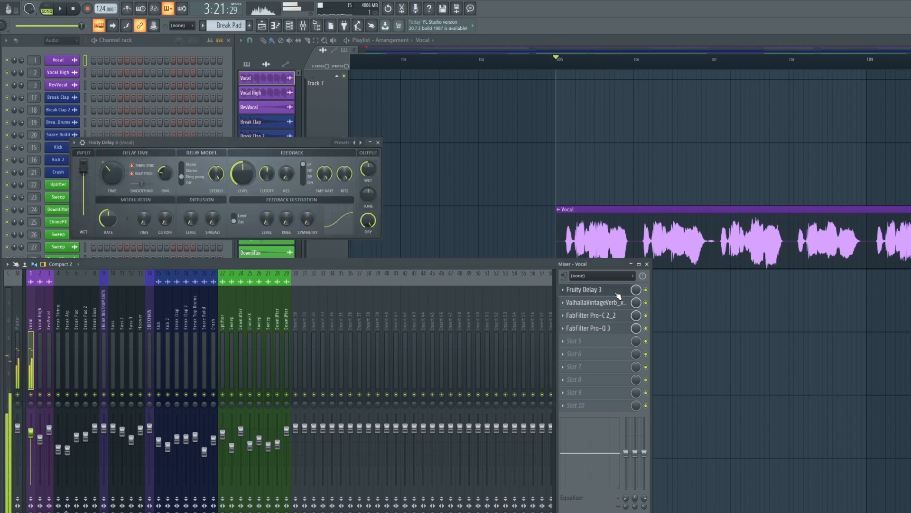
Step: Inspect the Vocal mixer track's Fruity Delay 3, ValhallaVintageVerb, FabFilter Pro-C 2 and Pro-Q 3 effects while the vocal plays
left_click(617, 293)
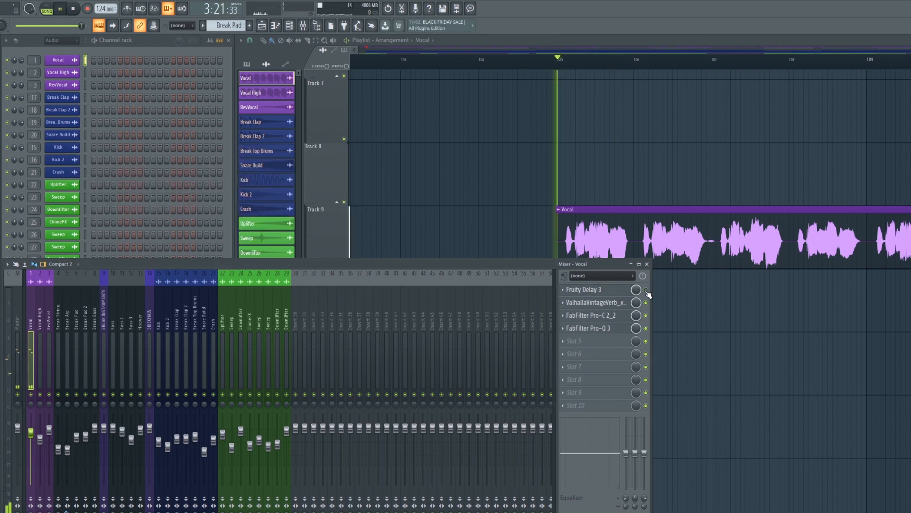
left_click(617, 304)
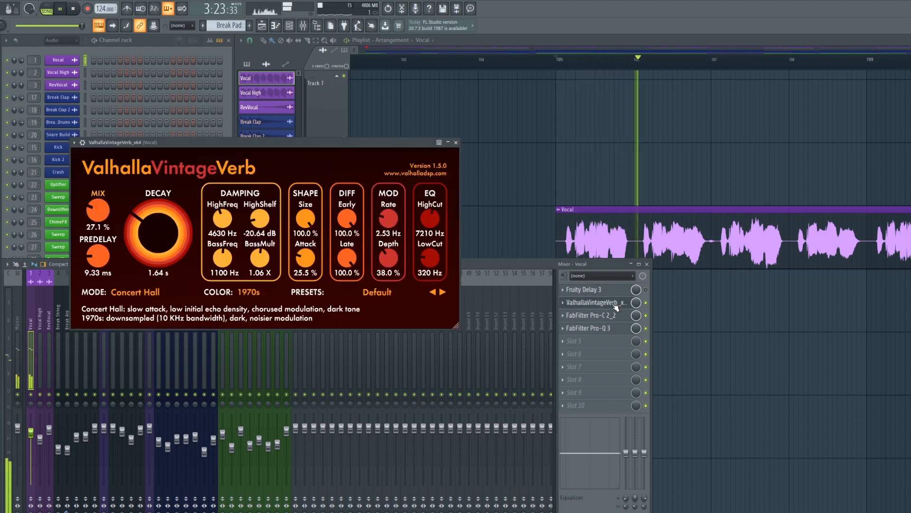
left_click(617, 304)
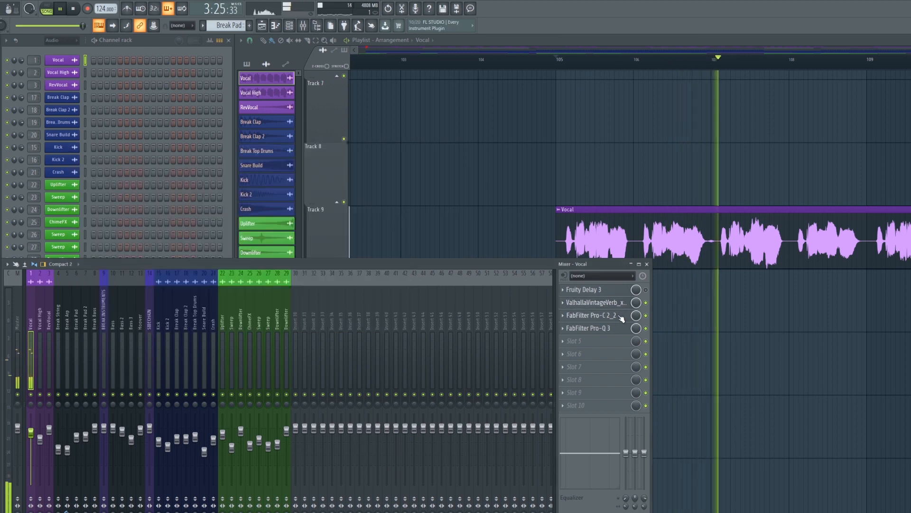
left_click(620, 317)
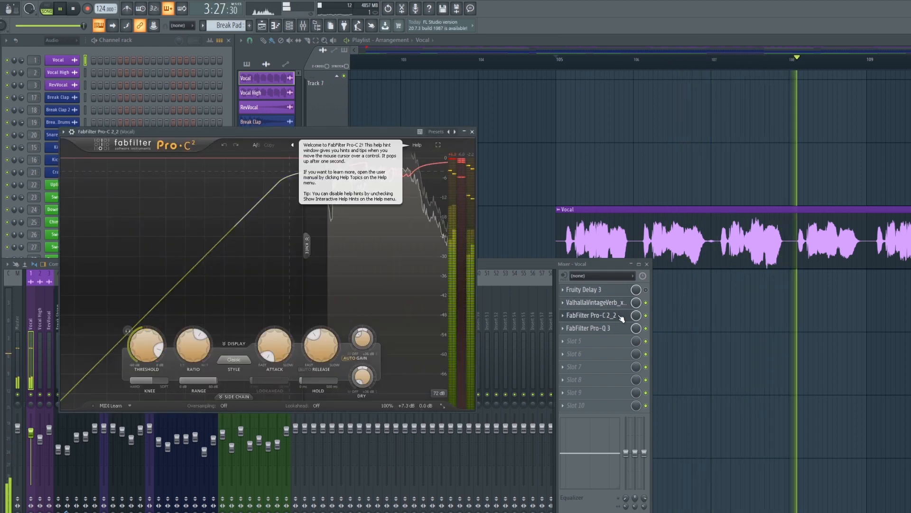
left_click(620, 317)
left_click(614, 328)
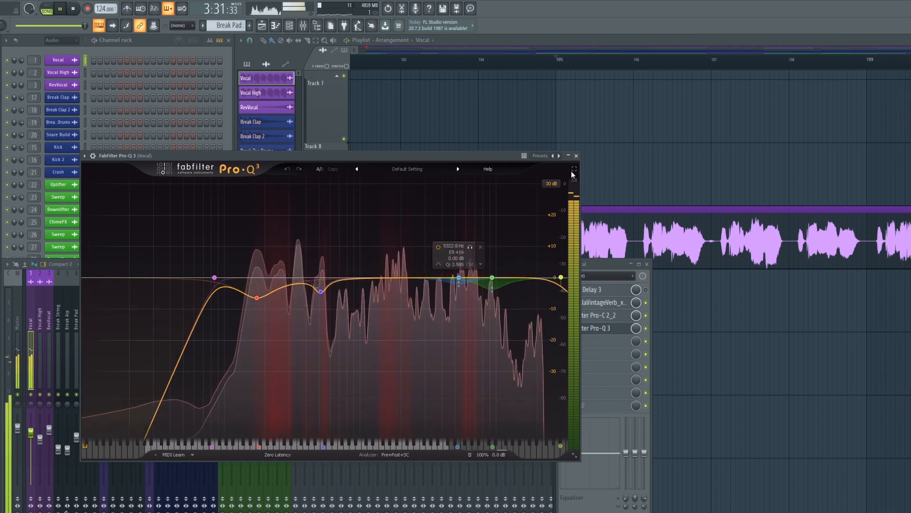
left_click(576, 156)
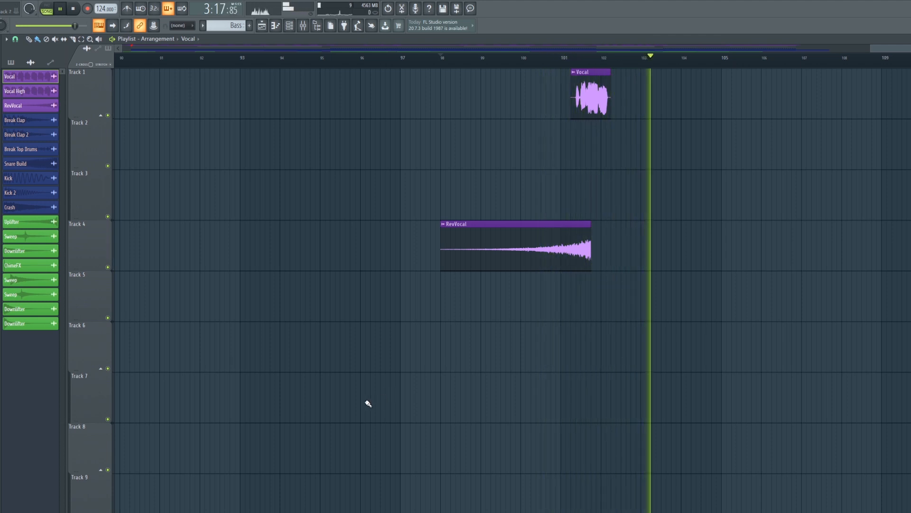
key("space")
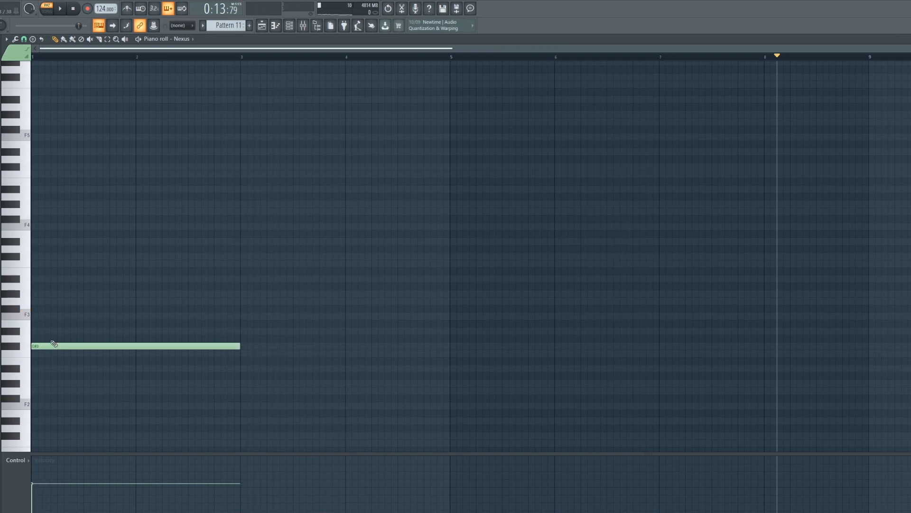
Step: Duplicate the two-bar C#3 root note in the Nexus pattern to make a D#3 note at bar 3 and an F3 note at bar 5
key("shift+Up")
key("shift+Up")
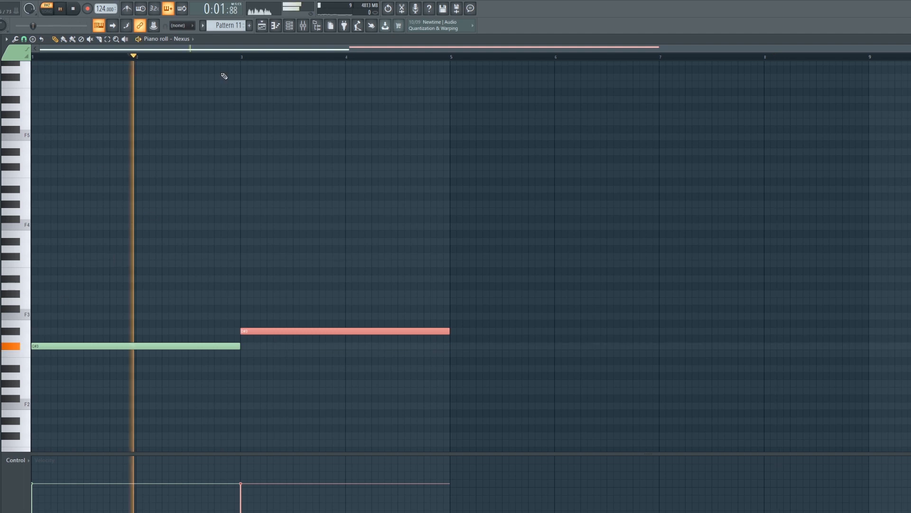
left_click(256, 57)
key("ctrl+b")
key("shift+Up")
key("shift+Up")
Step: Finish the root-note line with a one-bar D#3 note in bar 7 and a one-bar C3 note in bar 8
key("ctrl+b")
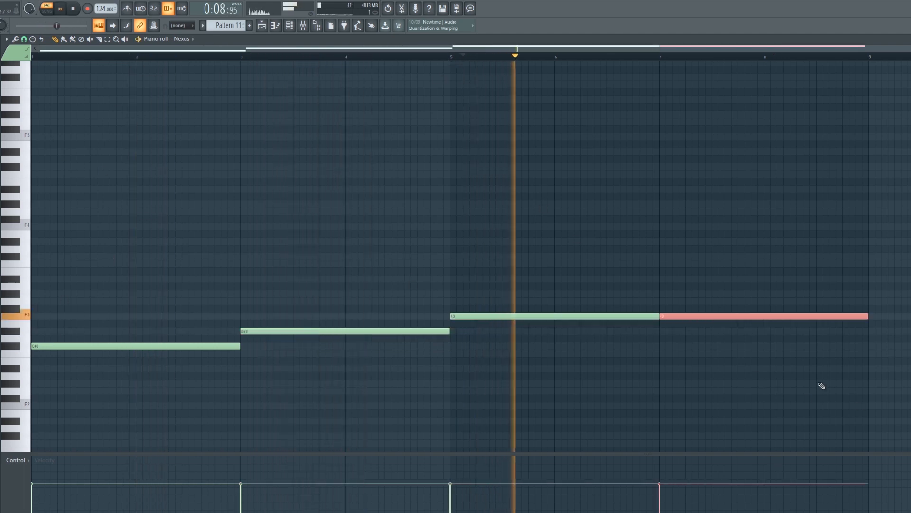
key("shift+Down")
key("shift+Down")
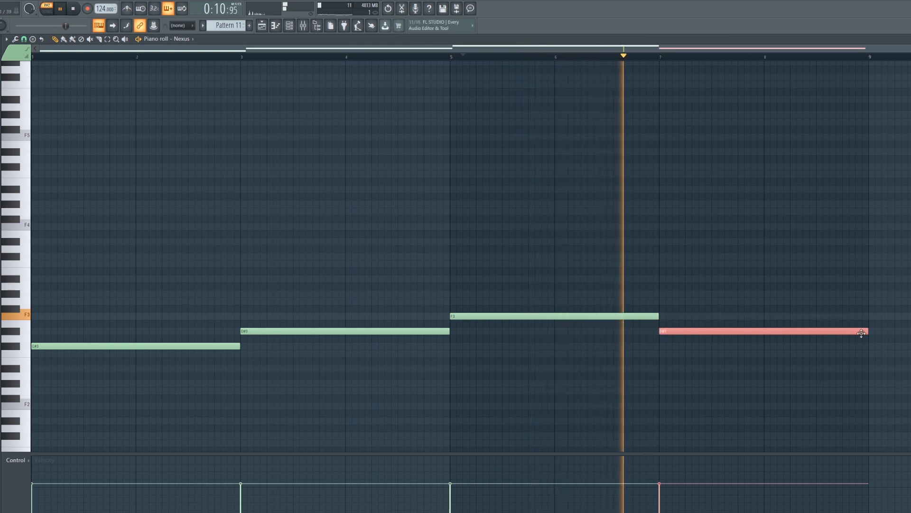
left_click_drag(850, 332, 765, 348)
left_click(767, 353)
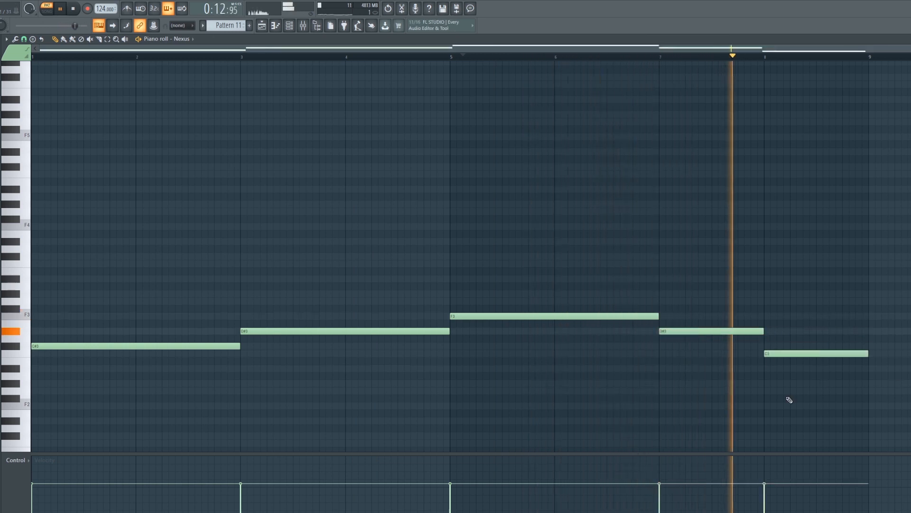
Step: Layer a copy of the whole root-note line one octave higher
key("space")
key("ctrl+Up")
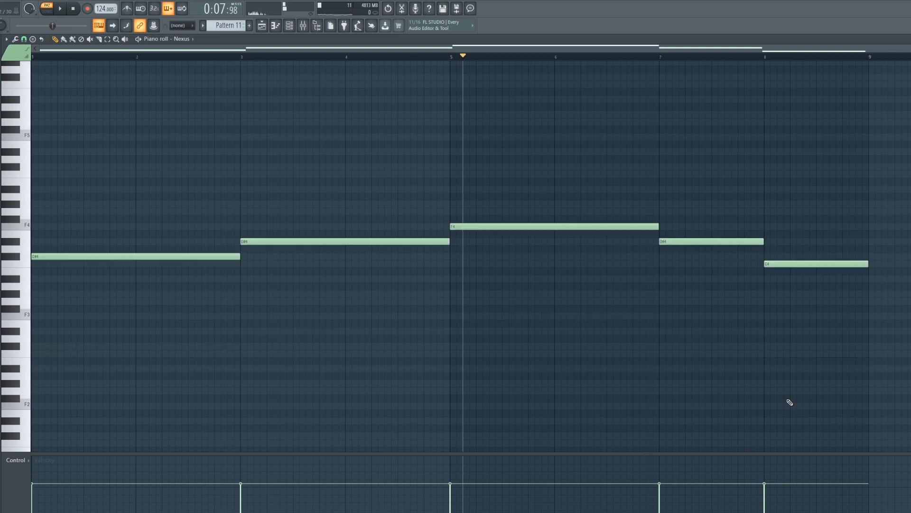
key("ctrl+v")
key("space")
Step: Build the first two chords by adding F4 and G#4 above C#4, and G4 and A#4 above D#4
left_click(34, 226)
left_click(39, 204)
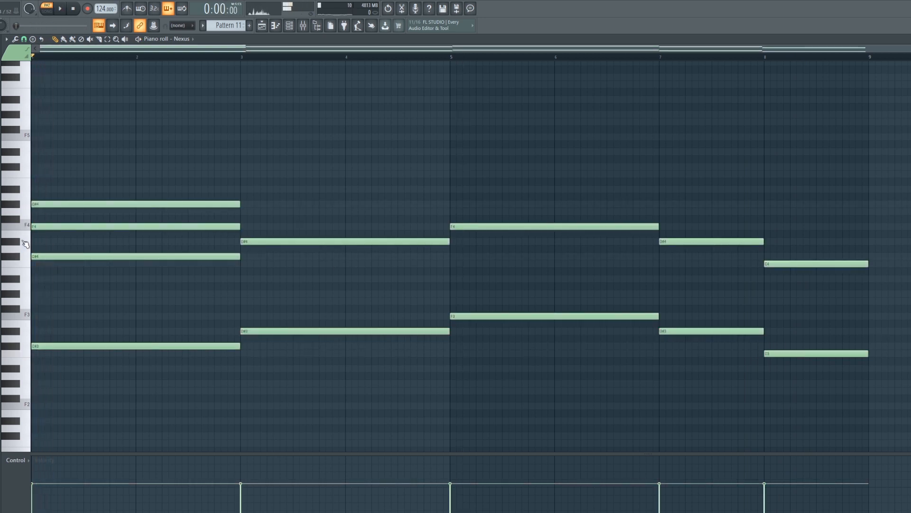
key("space")
left_click(241, 211)
left_click(266, 189)
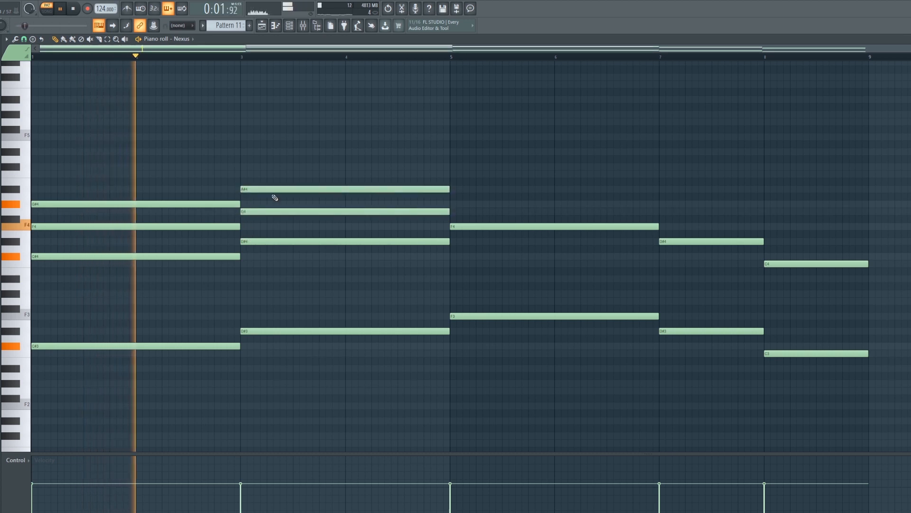
Step: Complete the last three chords with G#4 and C5 above F4, G4 and A#4 above D#4, and D#4 and G4 above C4
left_click(457, 205)
left_click(475, 175)
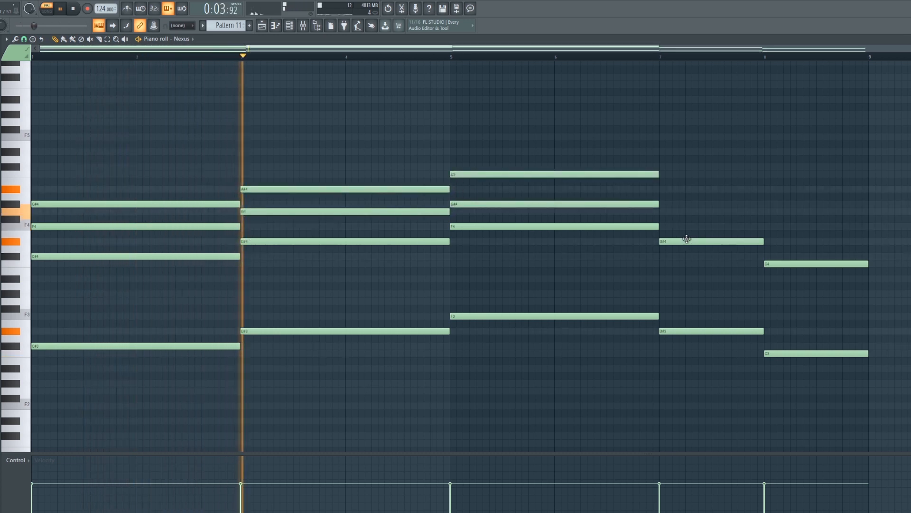
left_click(661, 212)
left_click(663, 188)
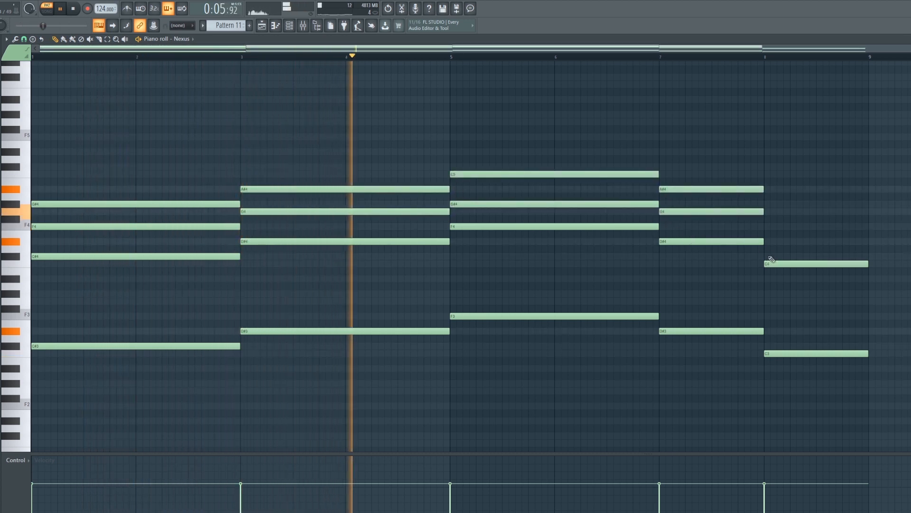
left_click(773, 241)
left_click(779, 211)
left_click_drag(779, 212, 773, 211)
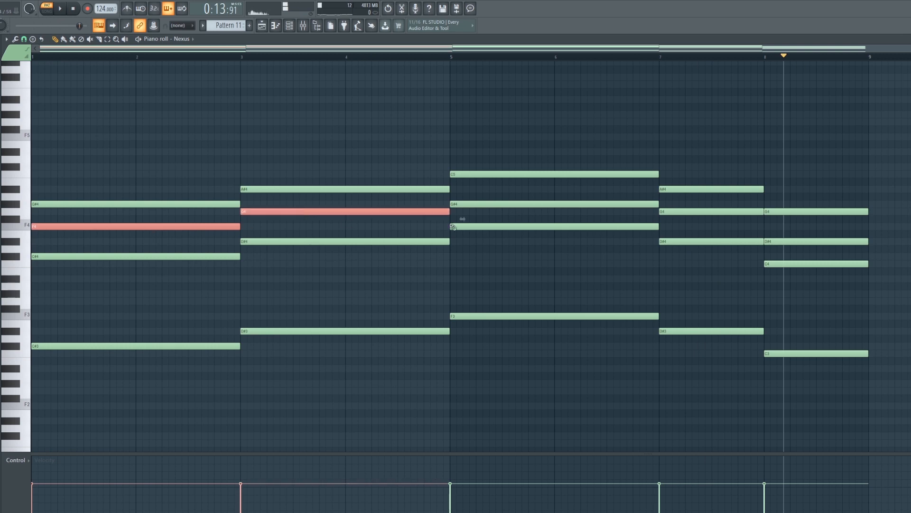
Step: Raise the middle note of each chord's upper triad one octave and audition the chords in turn
key("ctrl+Up")
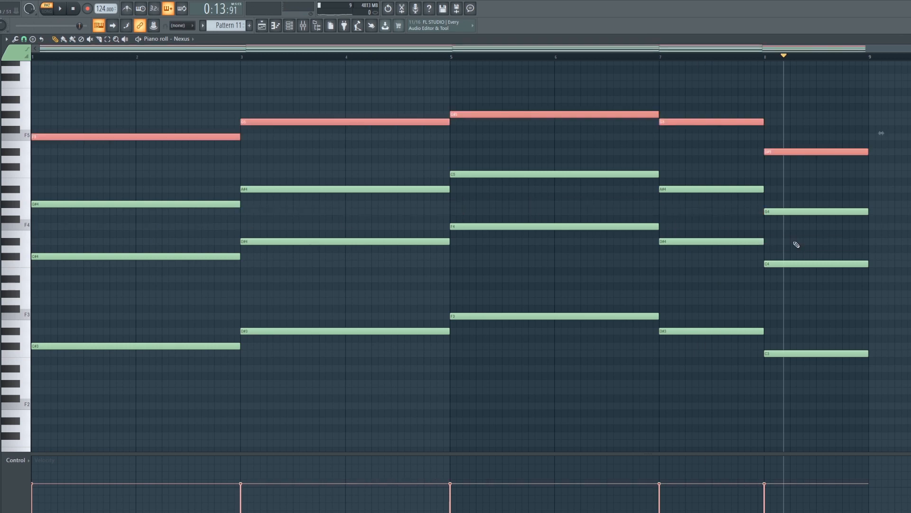
left_click(259, 56)
left_click(484, 57)
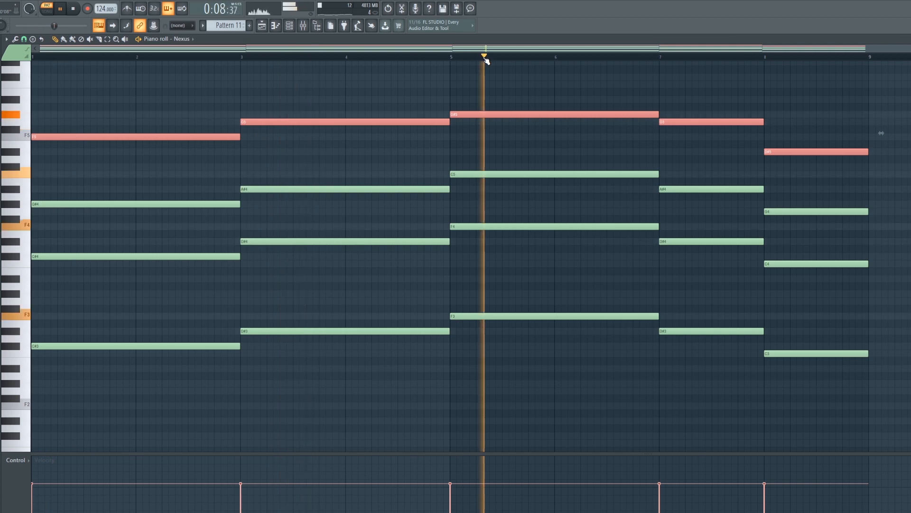
left_click(683, 57)
left_click(789, 57)
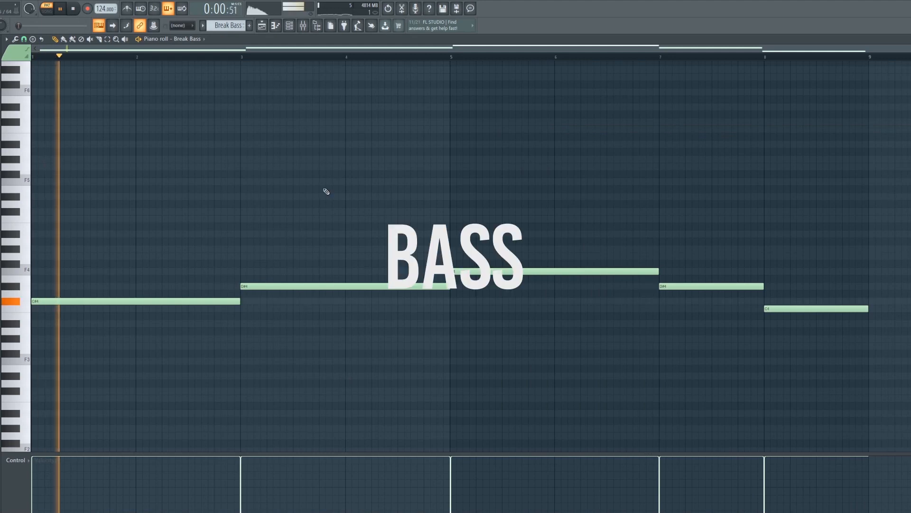
Step: Audition the Break Bass pattern, jumping playback to each root note in turn
left_click(263, 57)
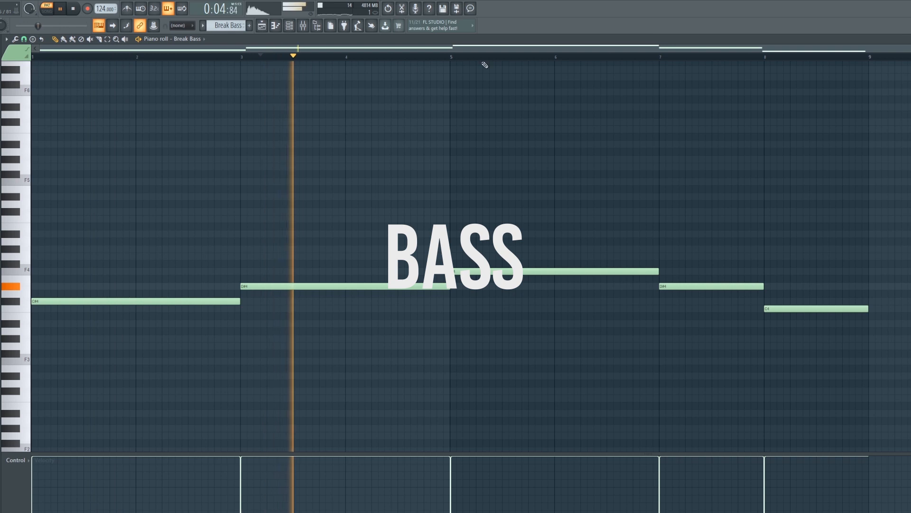
left_click(515, 57)
left_click(672, 57)
left_click(788, 57)
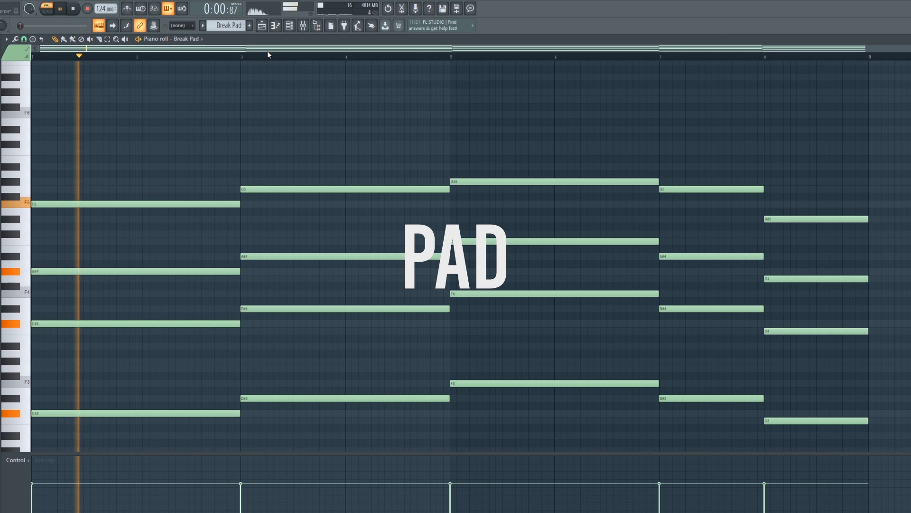
Step: Audition the Break Pad pattern, jumping playback from chord to chord
left_click(273, 57)
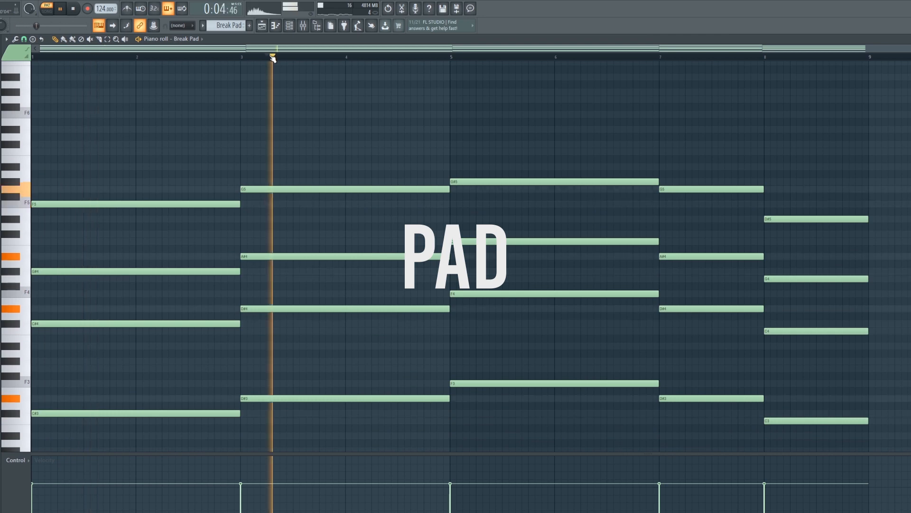
left_click(485, 57)
left_click(678, 57)
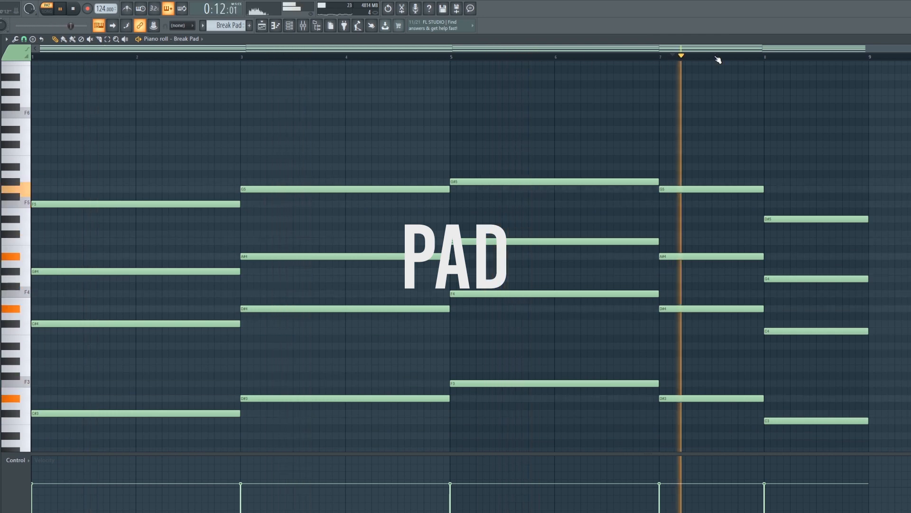
left_click(784, 59)
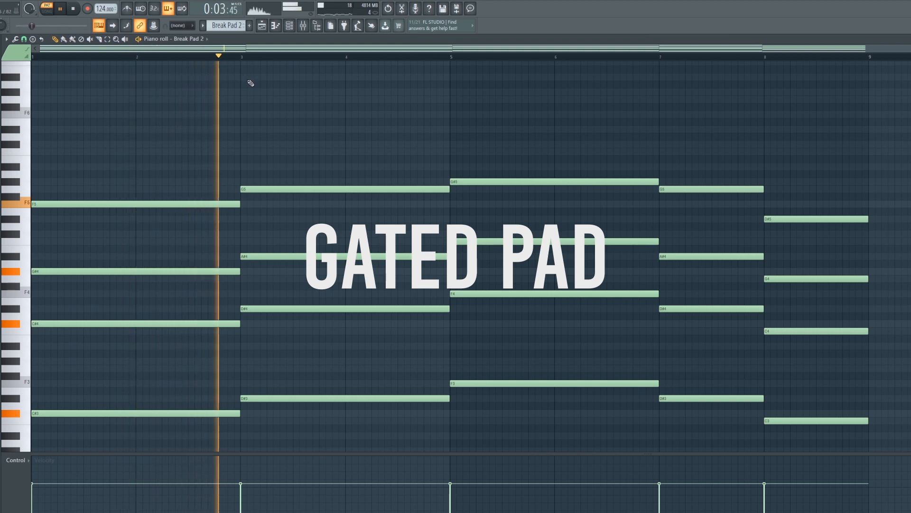
Step: Audition the gated Break Pad 2 pattern at bars 5, 7 and 8
left_click(474, 59)
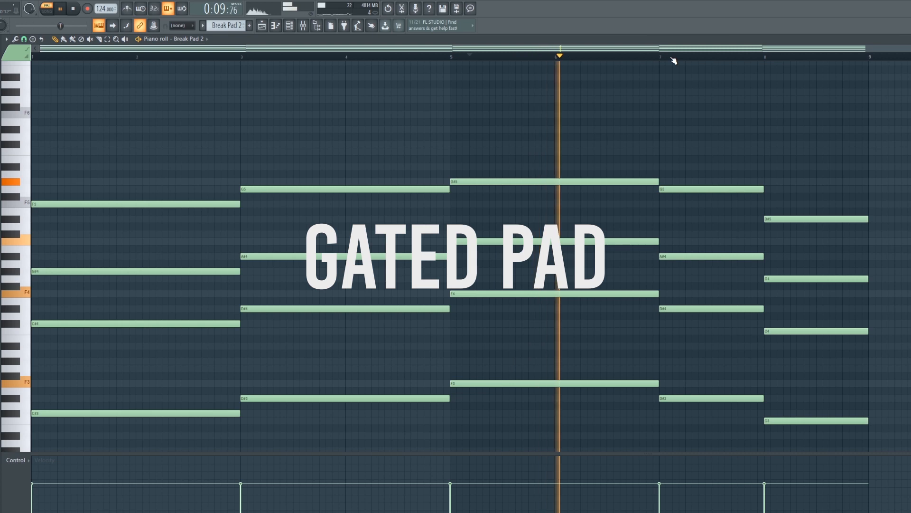
left_click(673, 59)
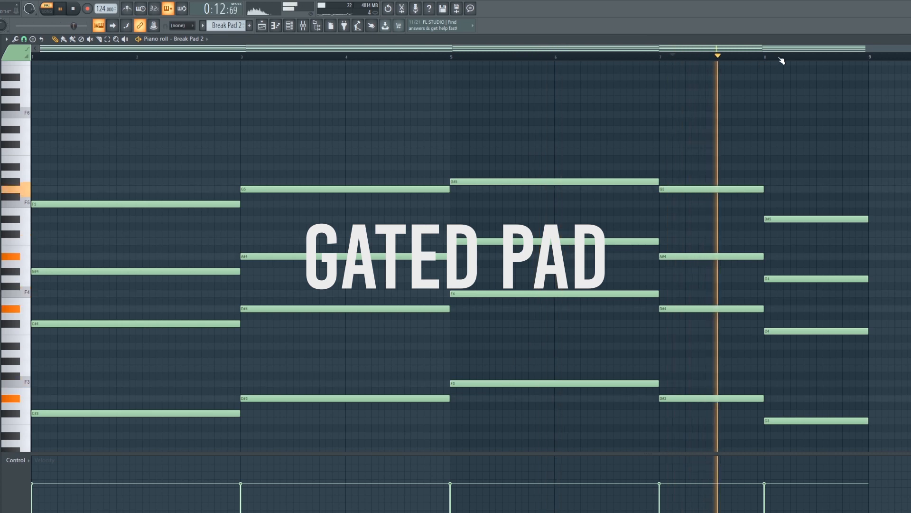
left_click(781, 59)
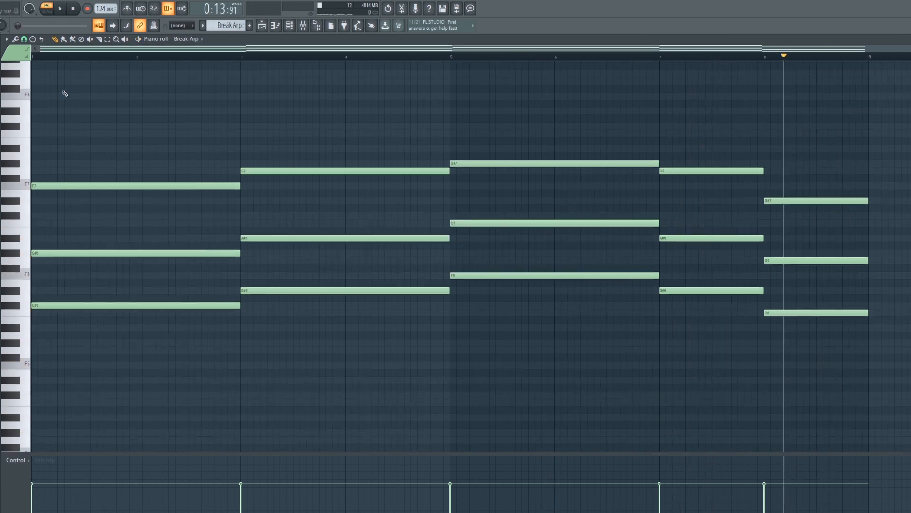
Step: Play the Break Arp pattern from the start and sample its chords at bars 5, 7 and 8
scroll(65, 93, "up", 3)
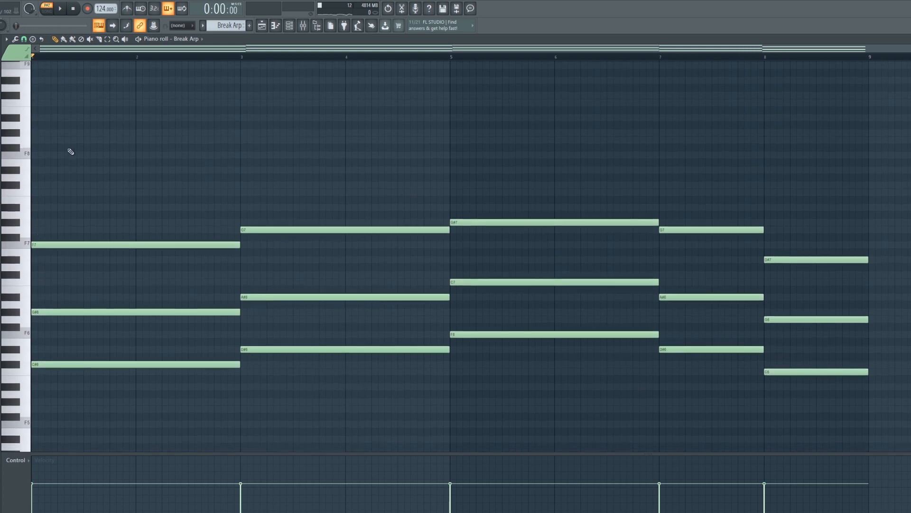
scroll(71, 150, "down", 1)
key("space")
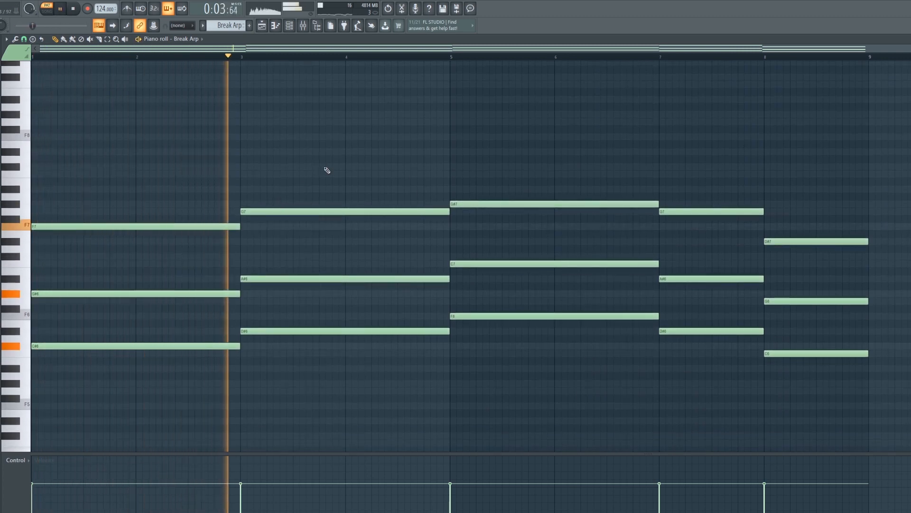
left_click(452, 56)
left_click(673, 58)
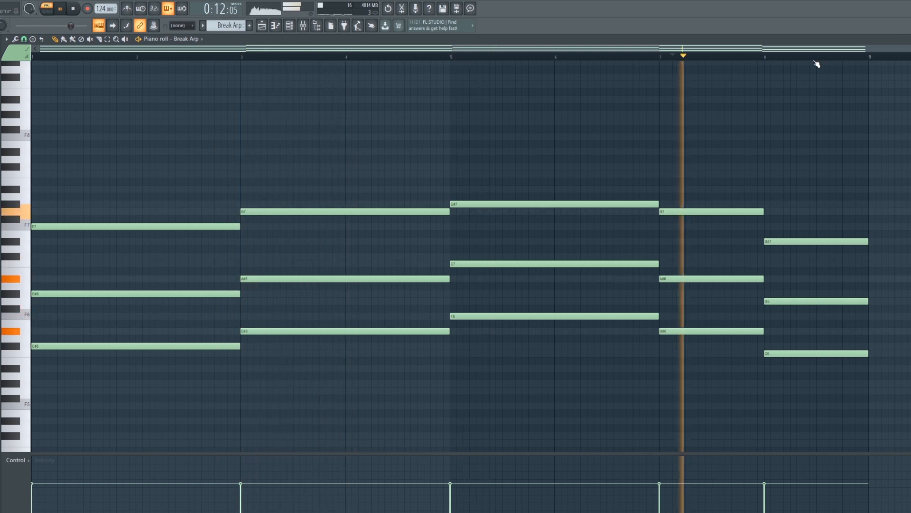
left_click(790, 58)
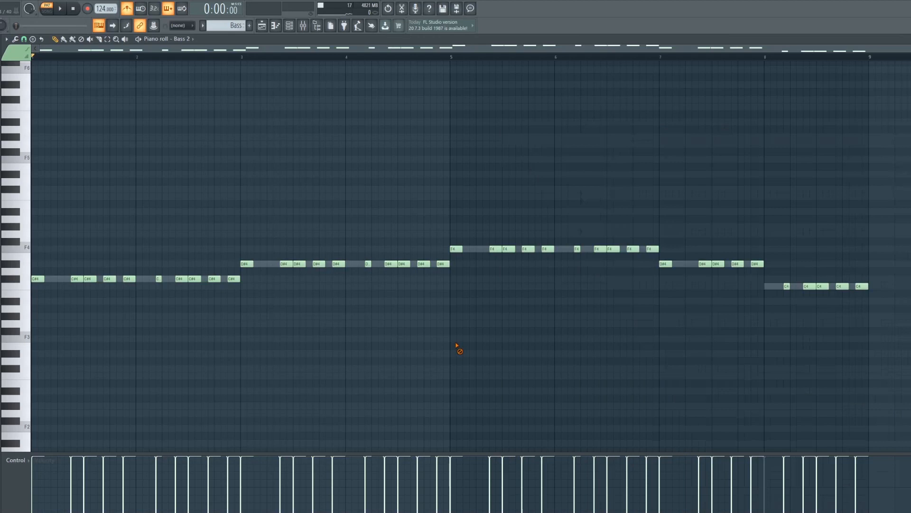
Step: Play the Bass 2 pattern, and enable the Break Arp clips on Track 6 alongside their Track 7 LPF automation for arrangement playback
key("space")
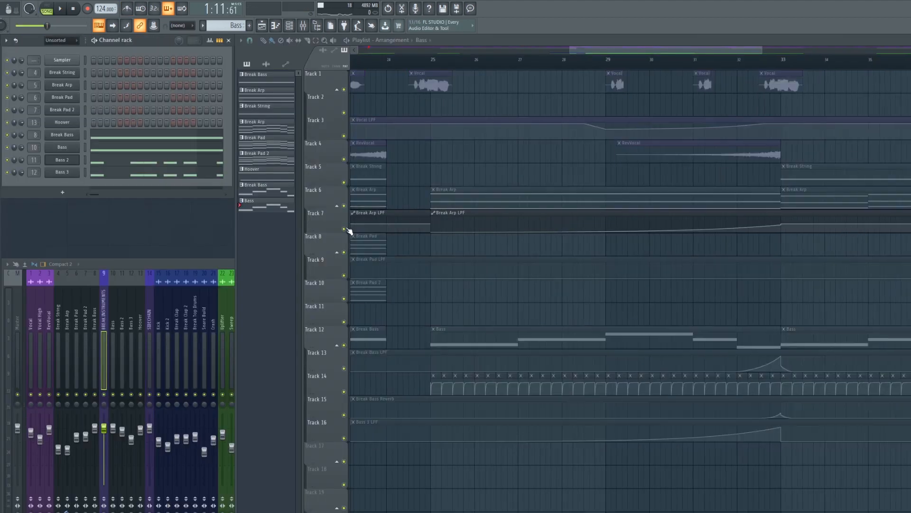
left_click(345, 206)
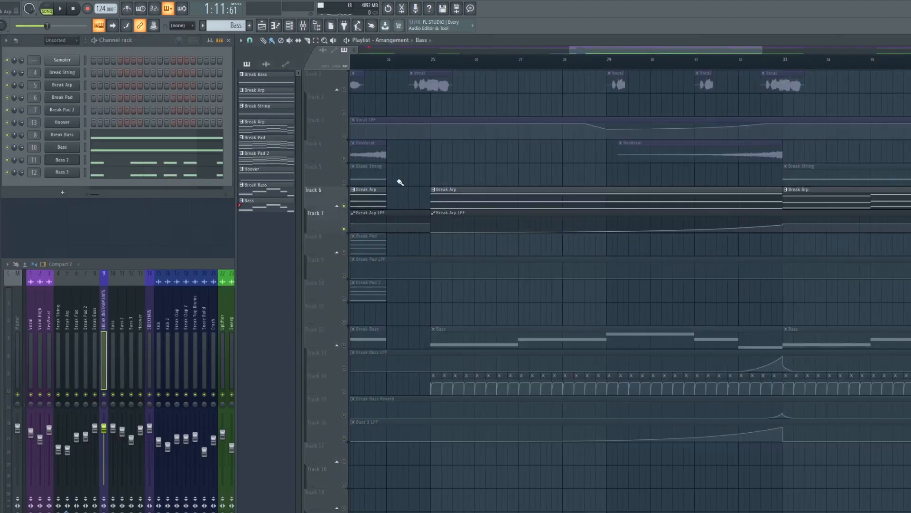
key("space")
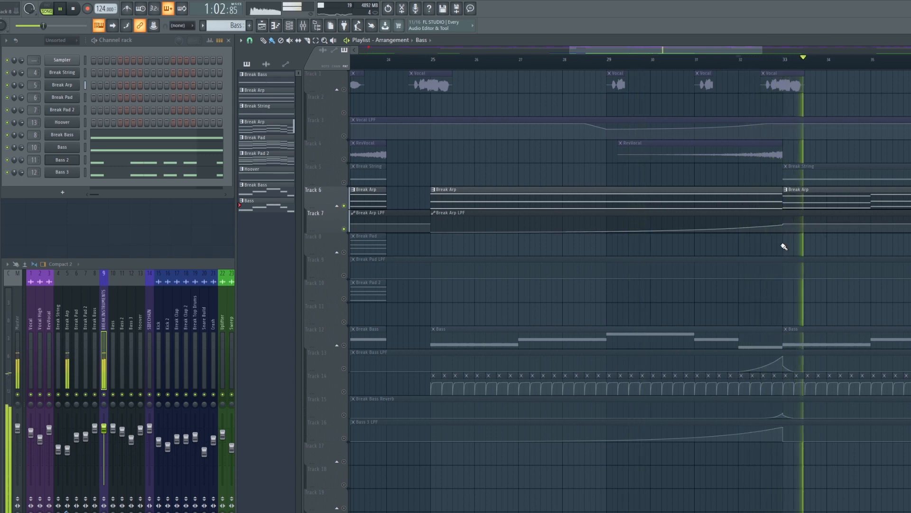
Step: Audition the soloed Bass clips on Track 12 with the automation on Tracks 13 to 16 around bar 33
scroll(784, 247, "down", 3, "ctrl")
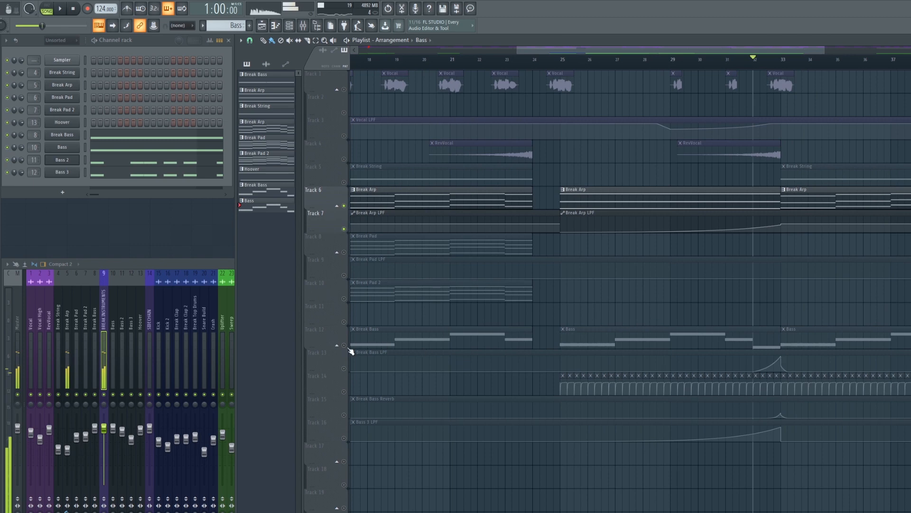
key("space")
scroll(750, 382, "up", 3, "ctrl")
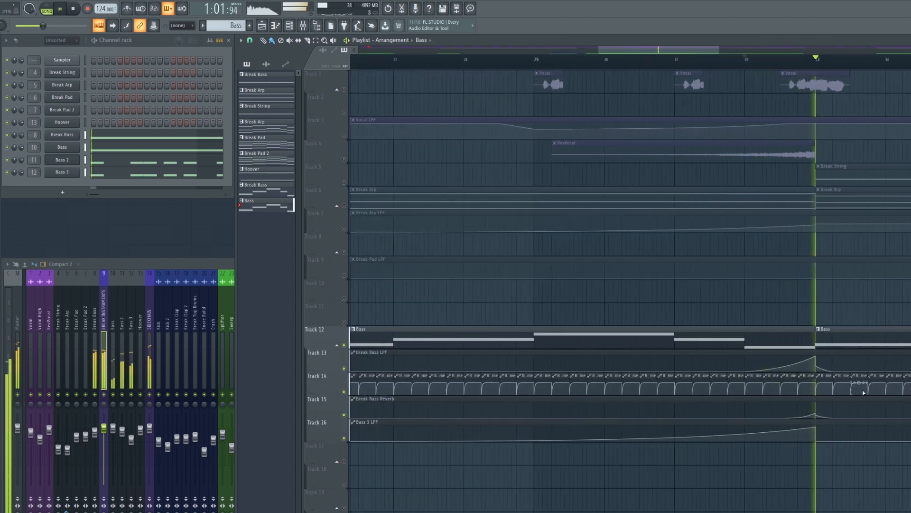
scroll(775, 449, "down", 5, "ctrl")
key("space")
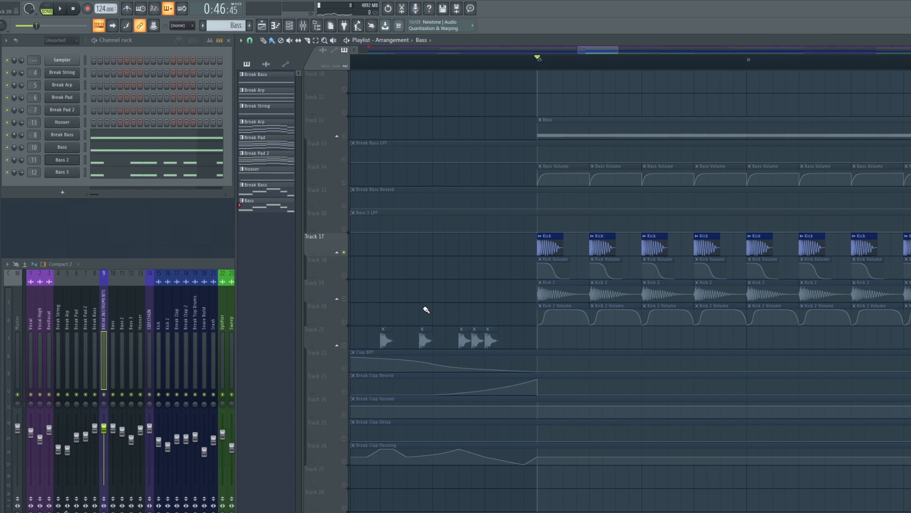
Step: Audition the Kick and Kick 2 tracks separately from bar 25, enabling the matching volume automation on Tracks 18 and 20
left_click(348, 278)
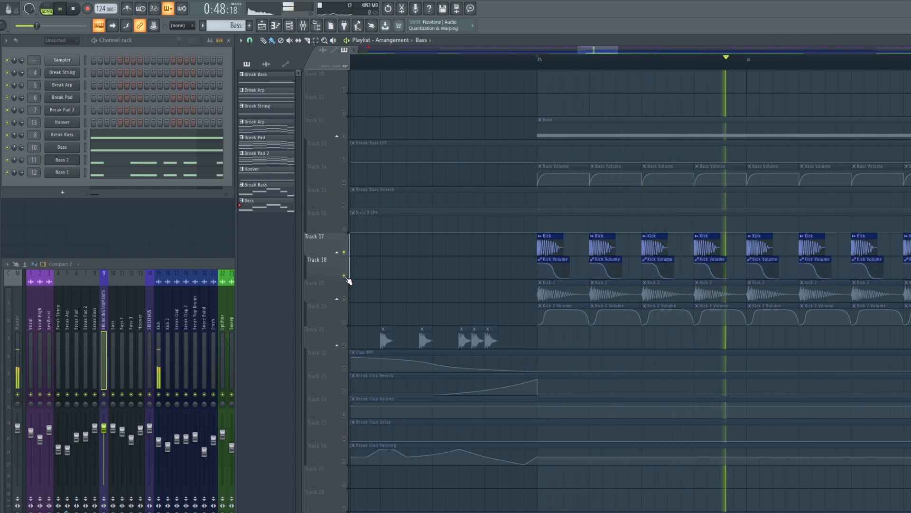
left_click(349, 301)
key("space")
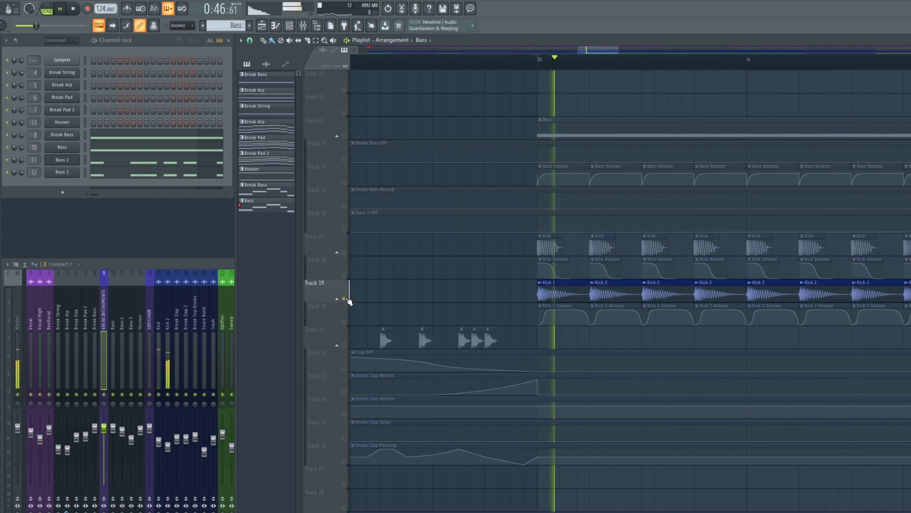
left_click(347, 322)
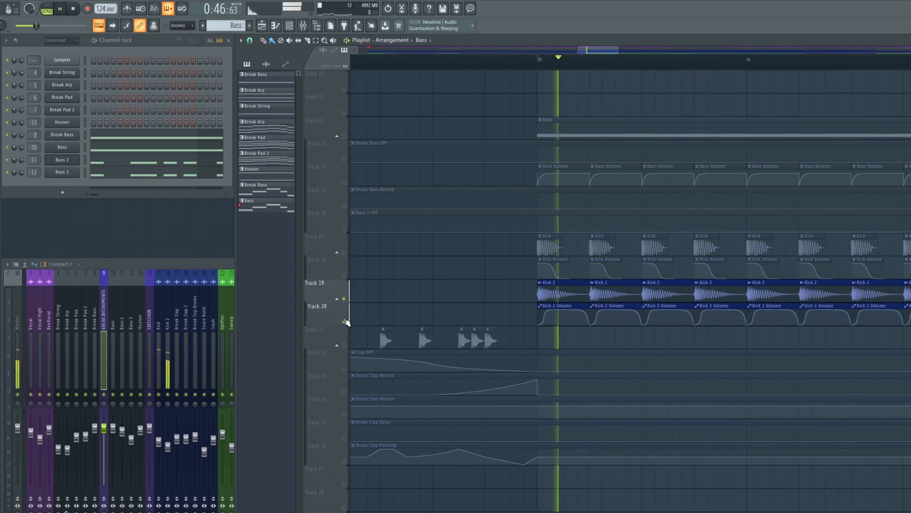
left_click(349, 259)
key("space")
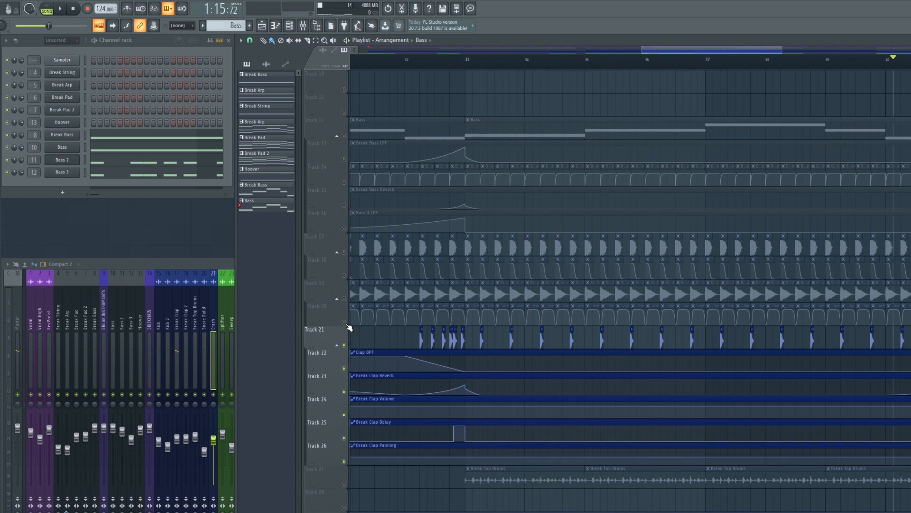
Step: Enable kick Tracks 17 to 20 and Tracks 27 and 28 alongside the claps, and play the drums, including bar 55 onward
left_click_drag(347, 322, 343, 411)
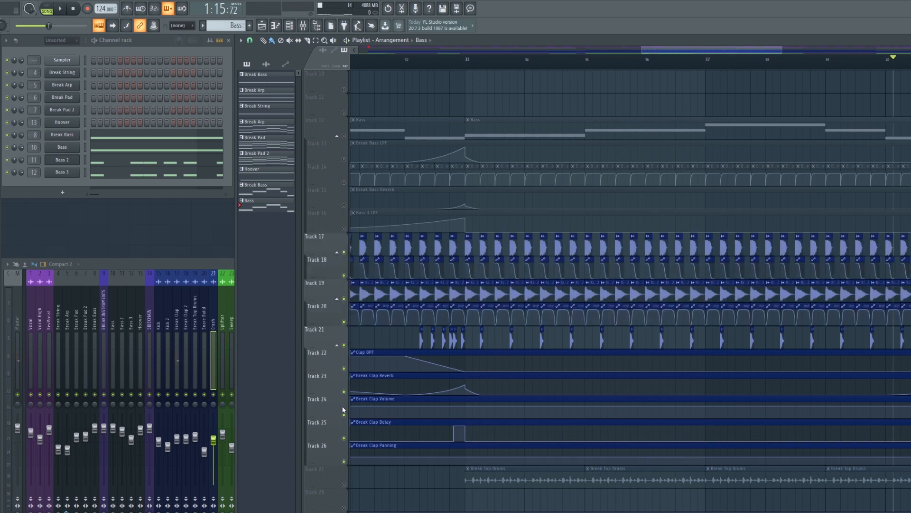
left_click_drag(352, 486, 348, 510)
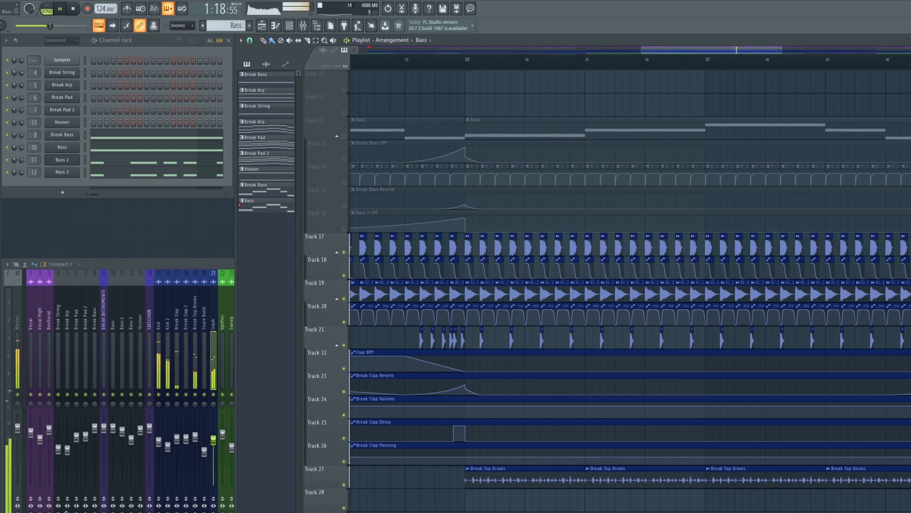
scroll(631, 290, "down", 3)
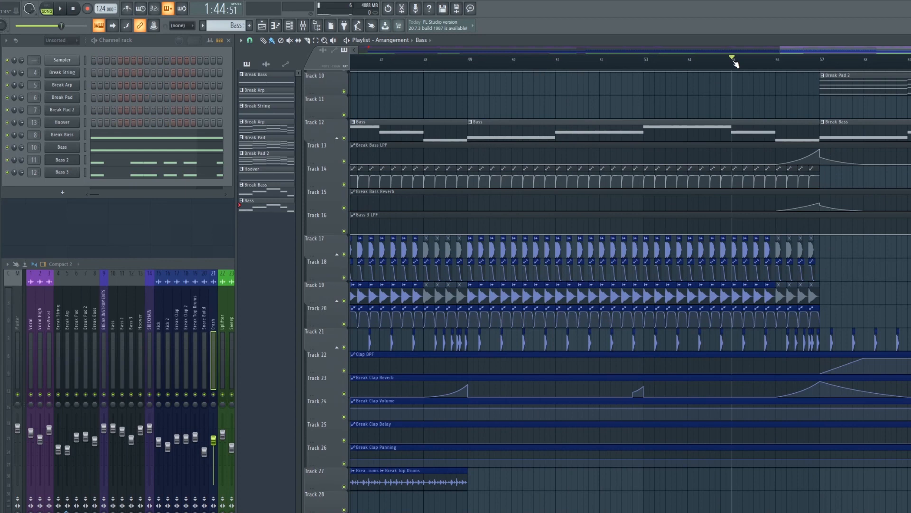
key("space")
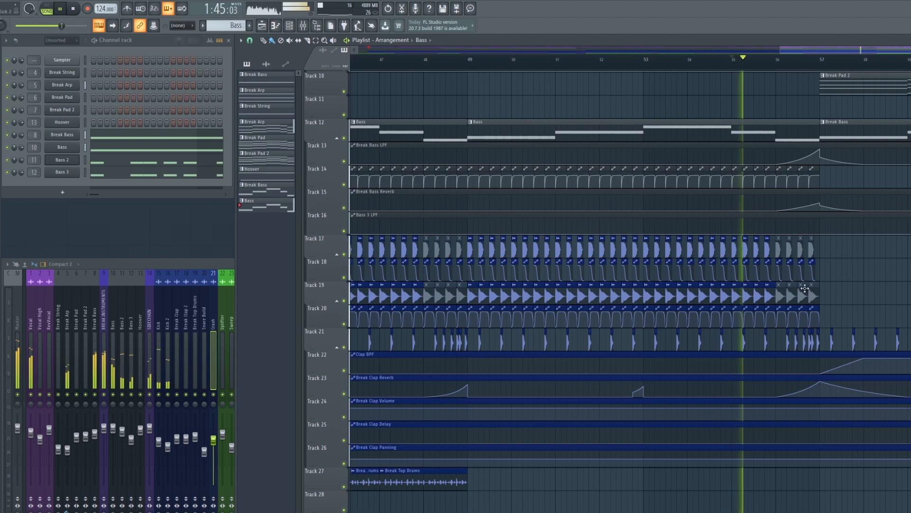
scroll(750, 255, "up", 3)
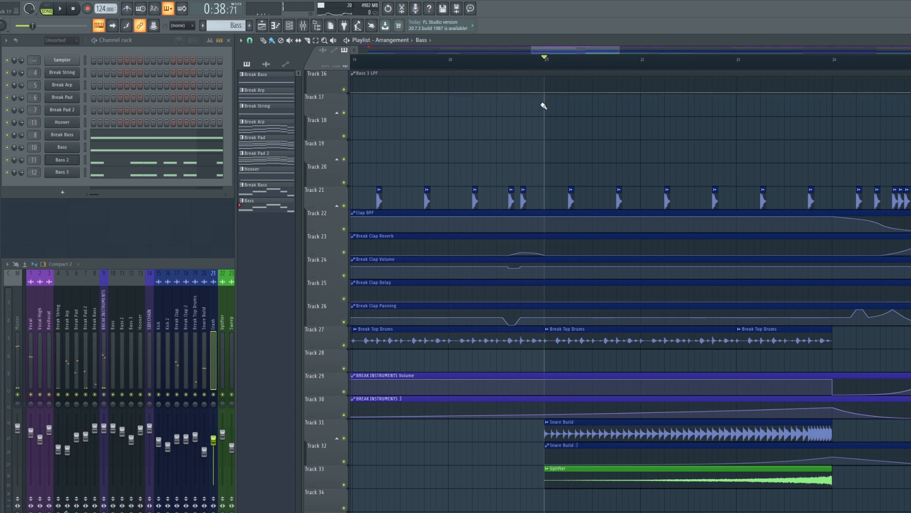
Step: Play the build from bar 21 and compare it with and without the BREAK INSTRUMENTS Volume automation on Track 29
key("space")
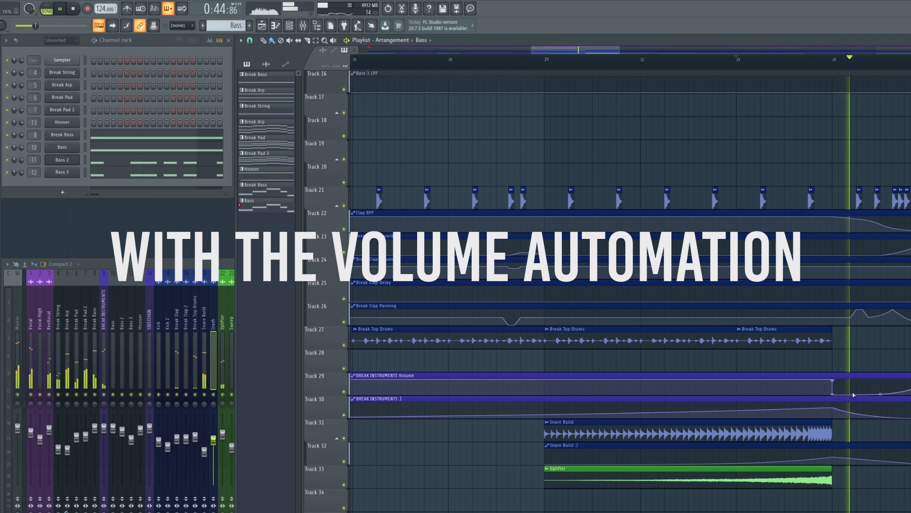
key("space")
left_click(346, 392)
key("space")
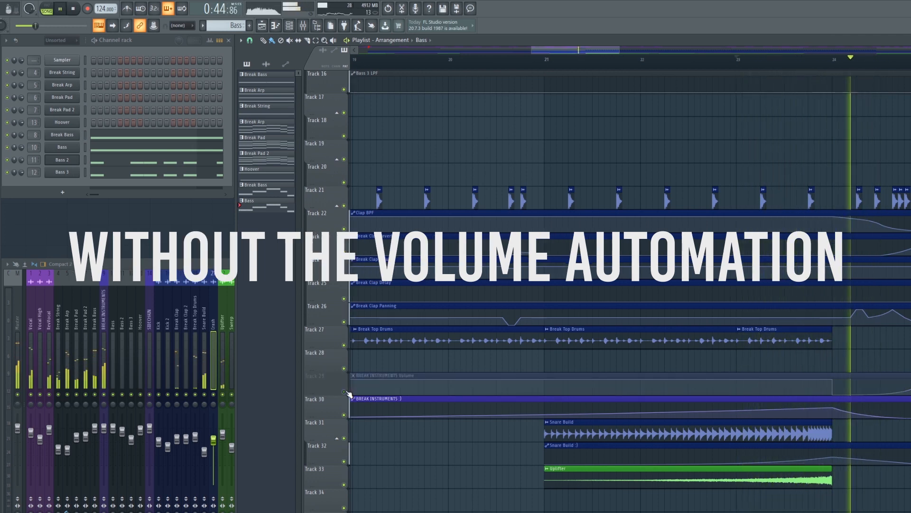
key("space")
left_click(344, 391)
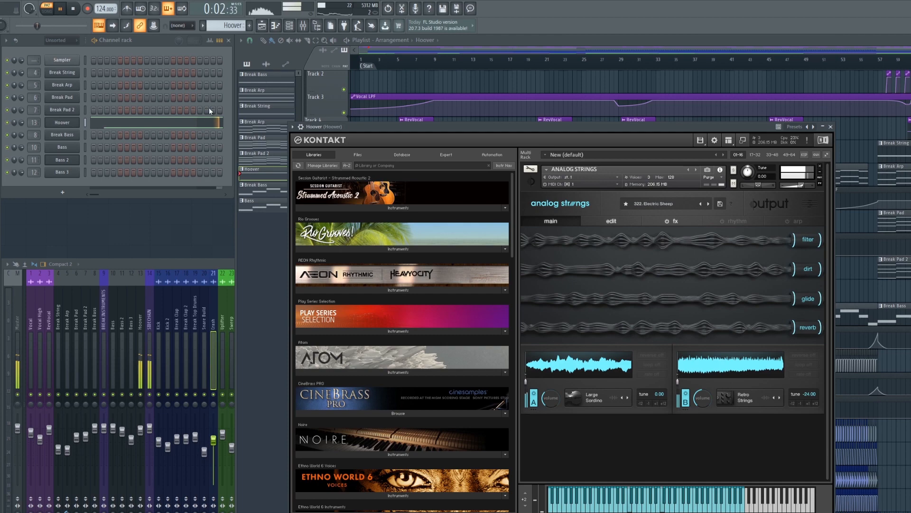
Step: Close the Hoover channel's Kontakt instrument window and return to the playlist
left_click(831, 127)
scroll(482, 337, "down", 10)
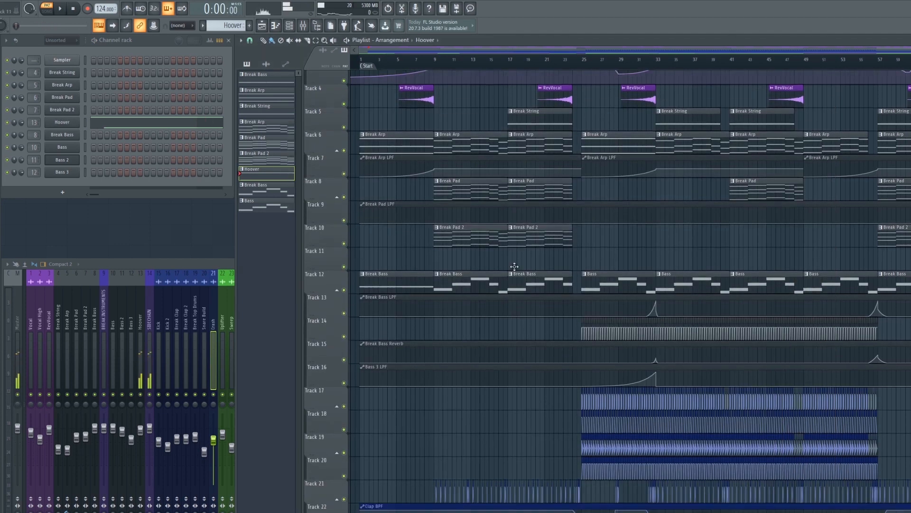
scroll(482, 337, "up", 9)
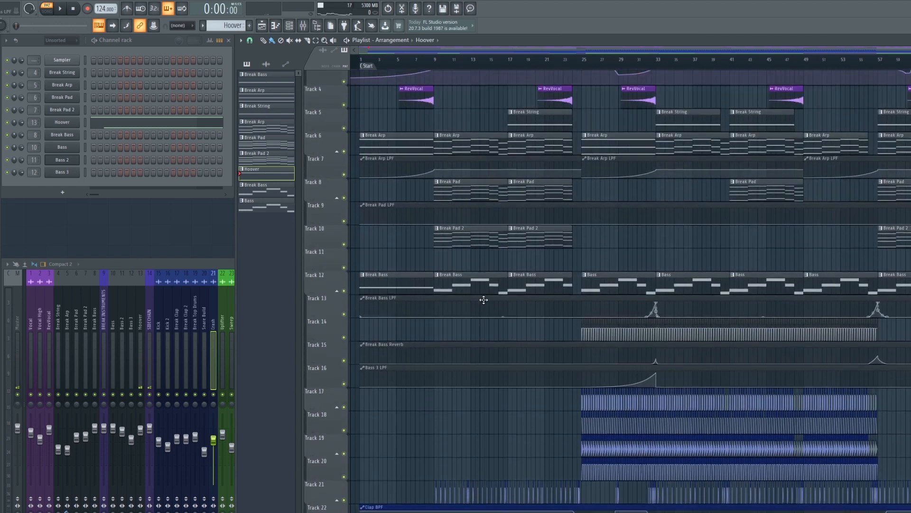
Step: Audition the Break String pattern and view its sustained note in the piano roll
left_click(536, 120)
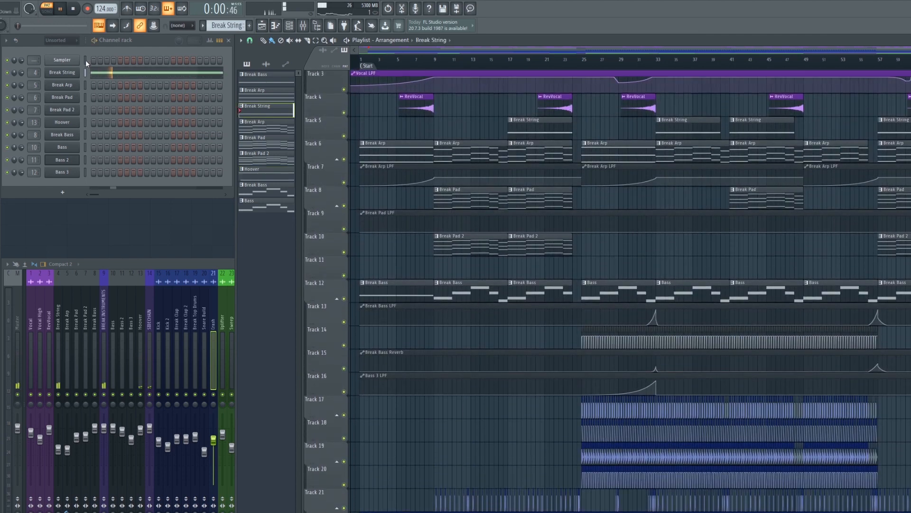
left_click(95, 72)
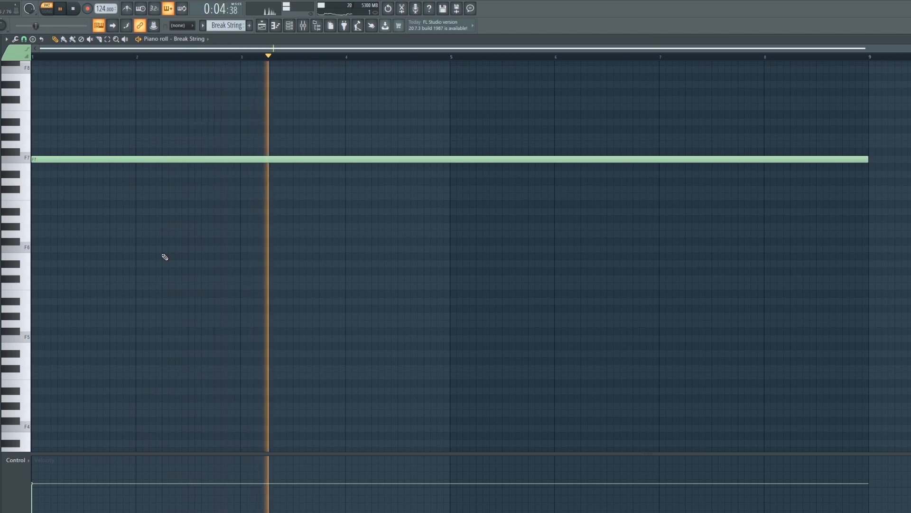
key("F7")
scroll(388, 256, "down", 3)
scroll(336, 148, "up", 5)
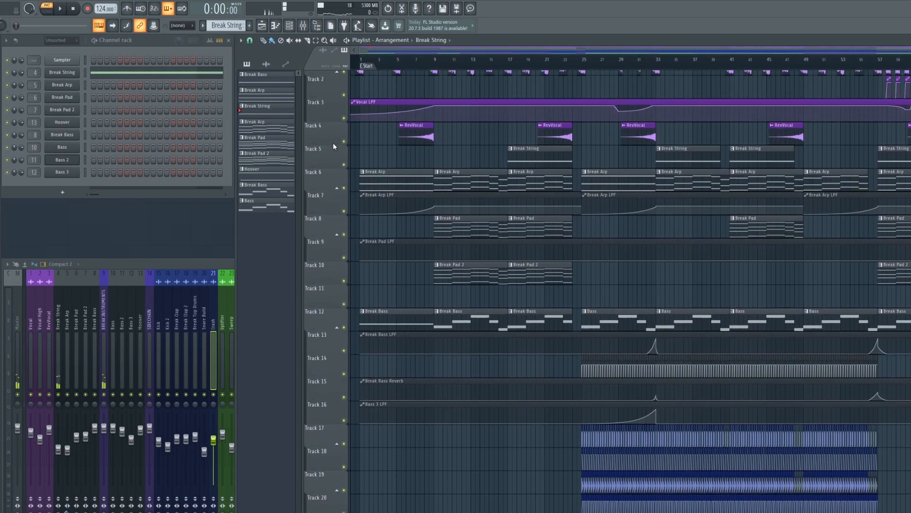
Step: Solo effects Tracks 33 and 34 and audition their clips, jumping playback to bar 23 and to the downlifters at bar 25
scroll(356, 225, "down", 3)
scroll(356, 225, "down", 14)
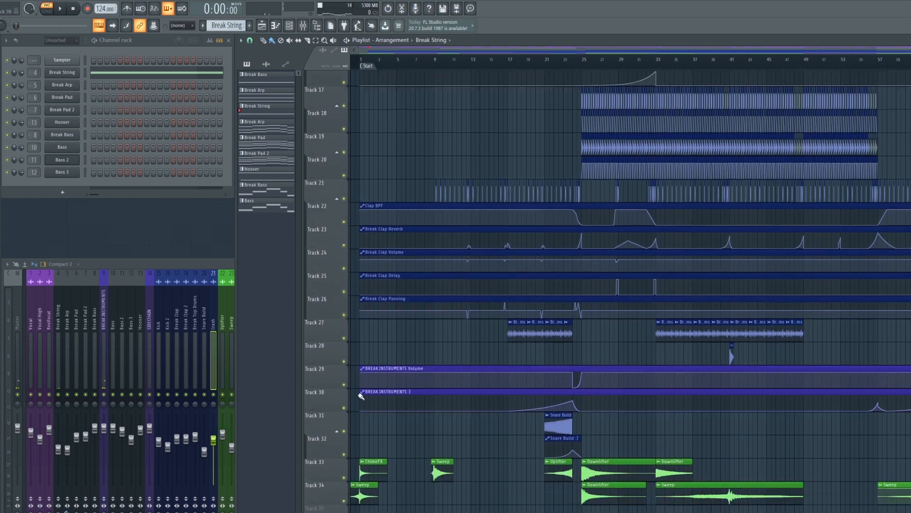
left_click(345, 415)
scroll(376, 169, "up", 6)
left_click(366, 62)
left_click(680, 61)
scroll(578, 214, "down", 4)
scroll(875, 190, "up", 5)
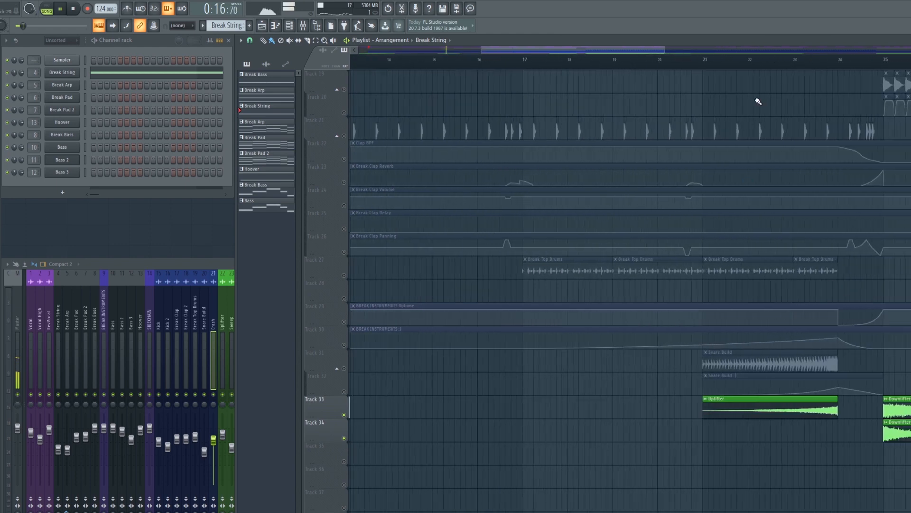
left_click(796, 62)
left_click(884, 66)
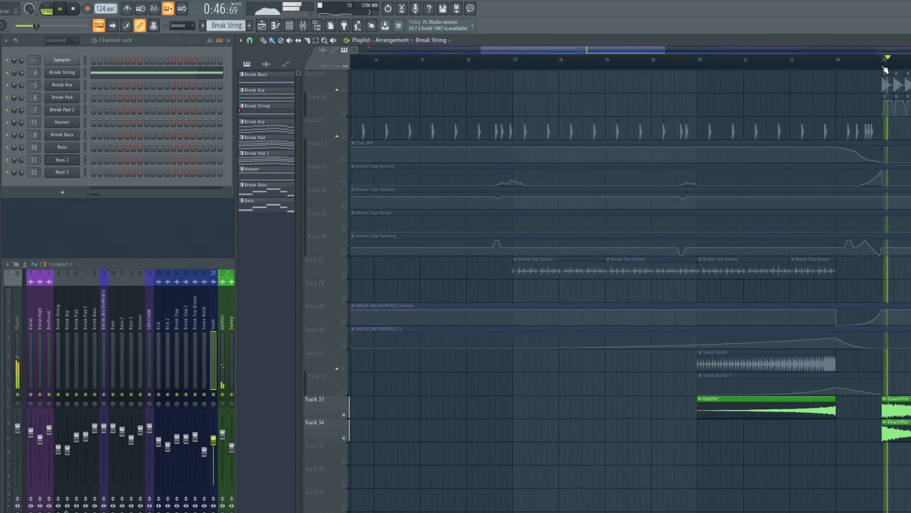
Step: Play the full arrangement from bar 57 with all tracks enabled
scroll(694, 408, "down", 4)
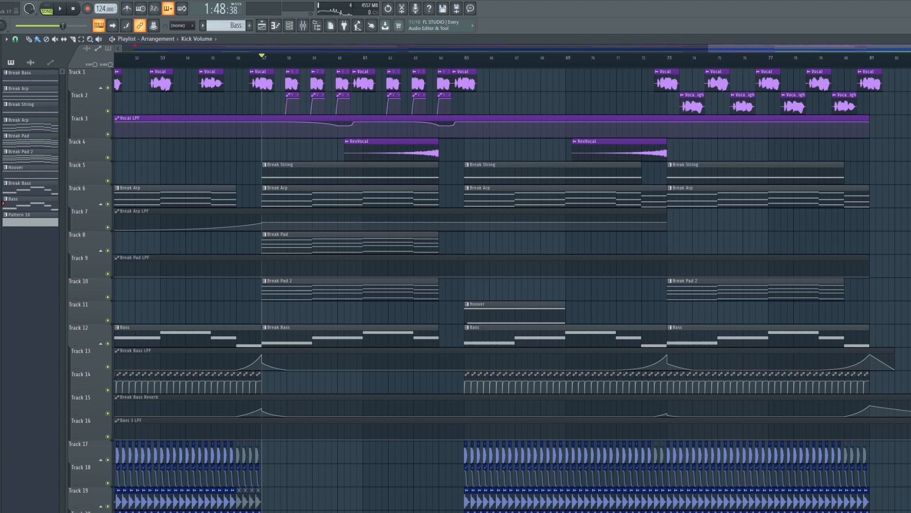
key("space")
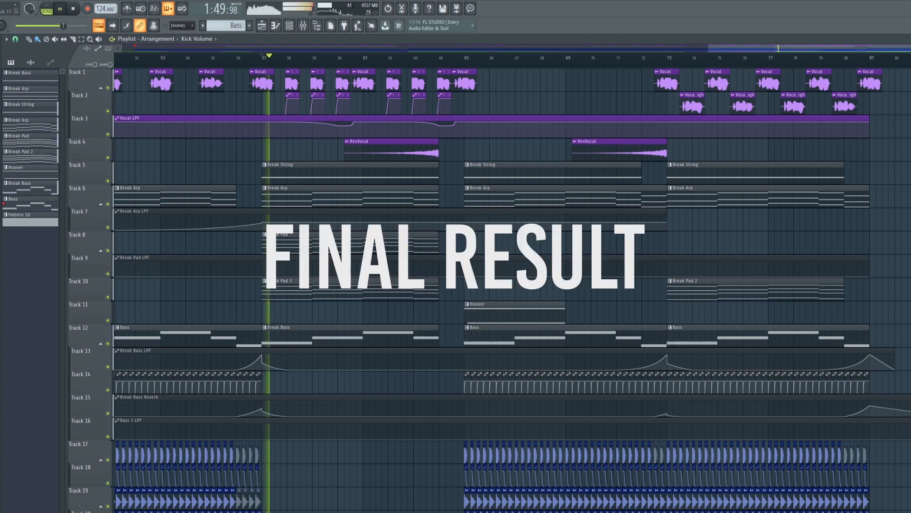